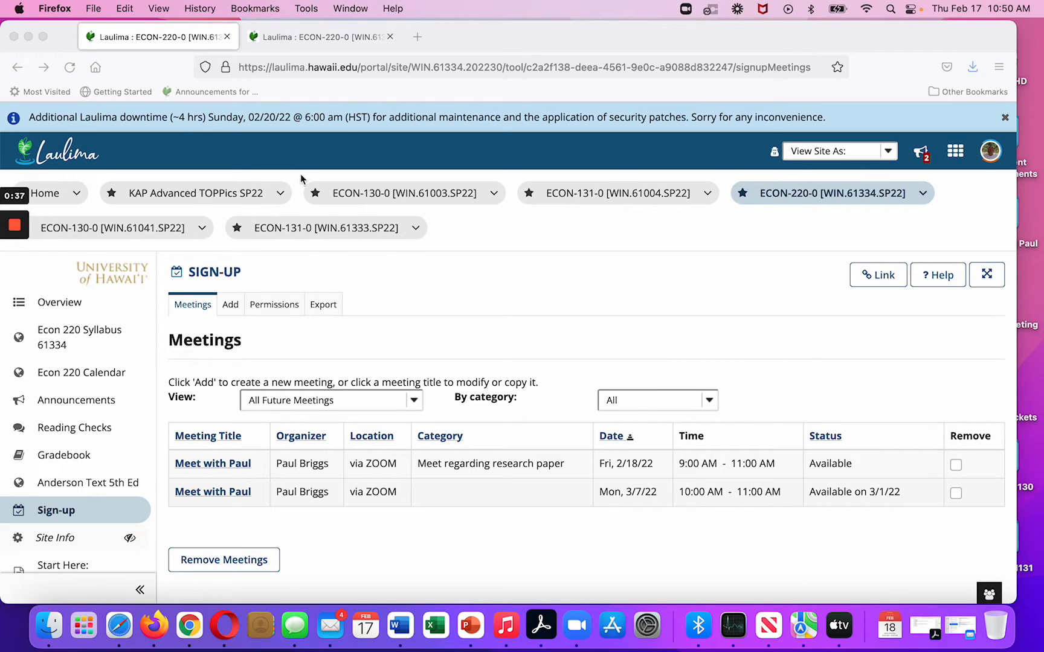
Step: From the ECON-220 course Overview, open the Sign-up page and view the site as a Student
left_click(75, 310)
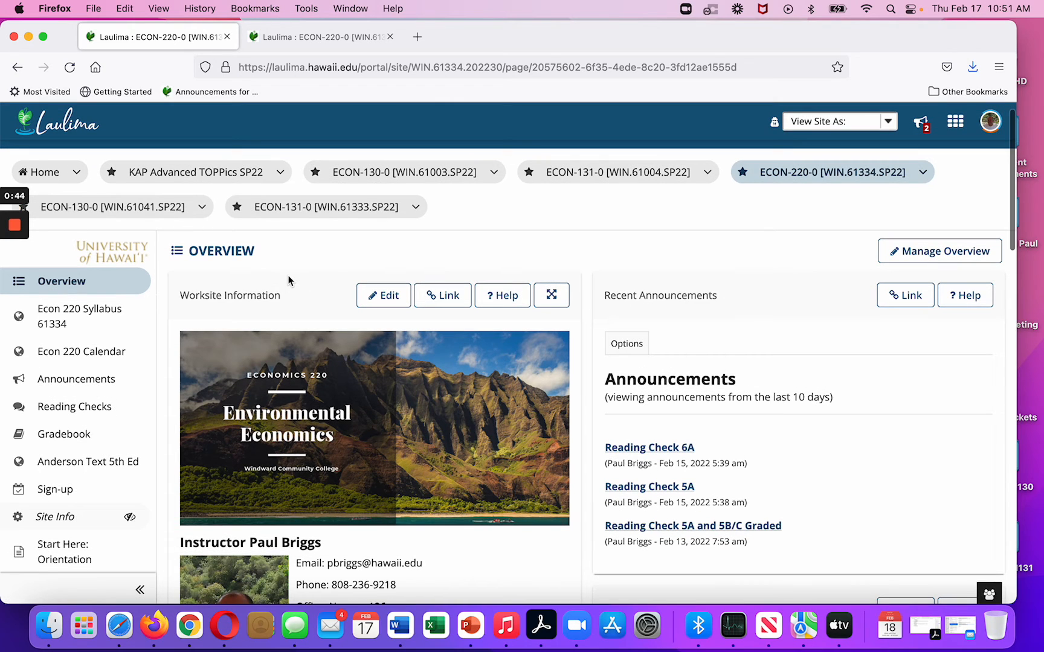
left_click(62, 494)
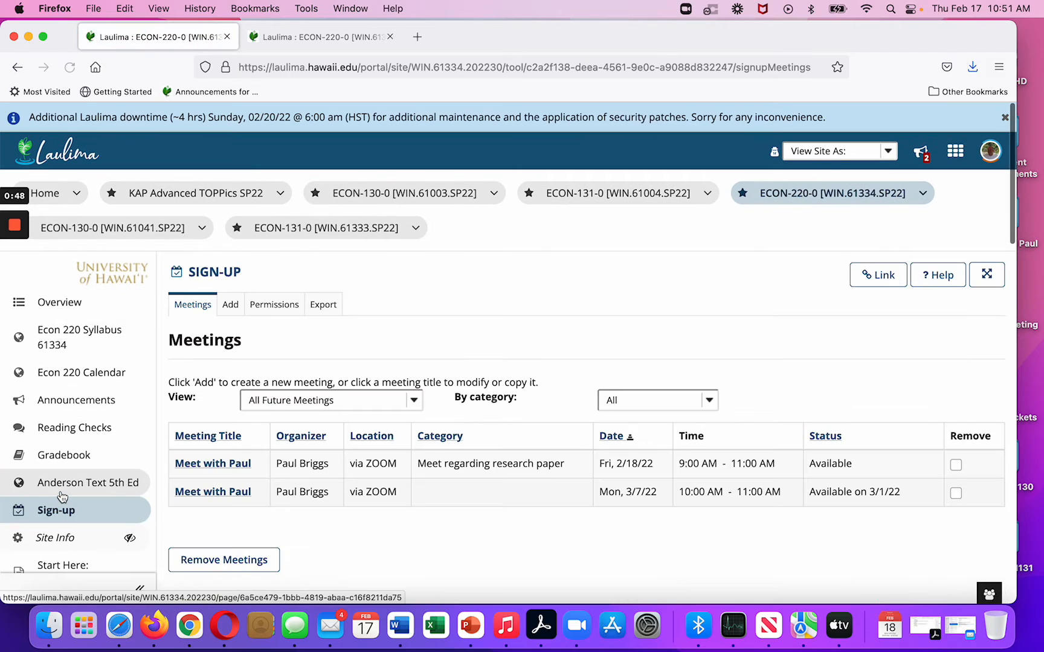
left_click(891, 151)
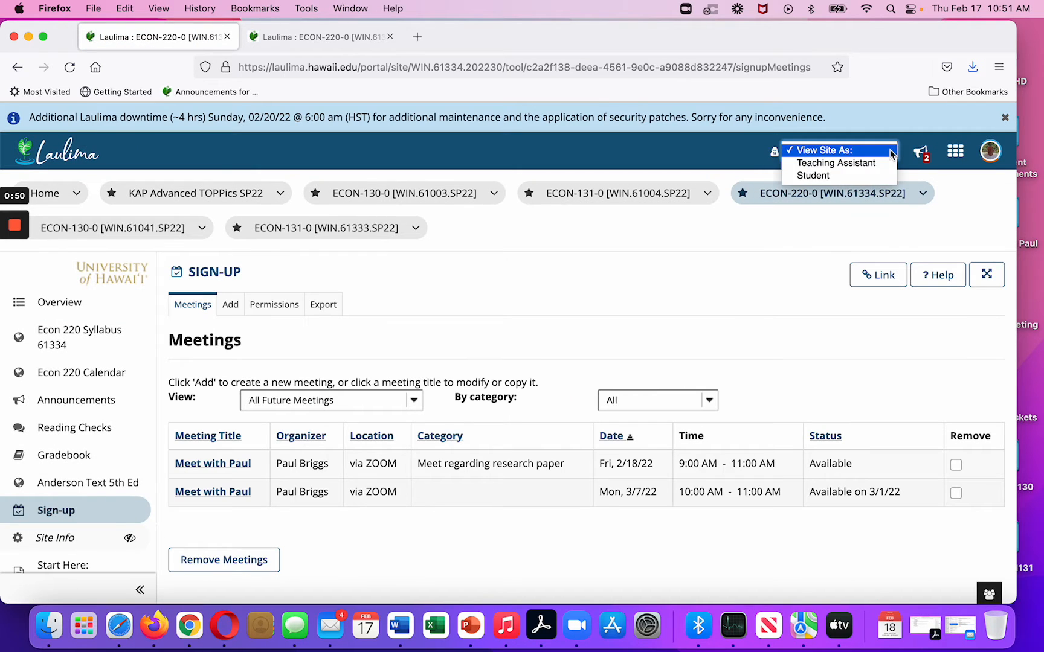
left_click(857, 175)
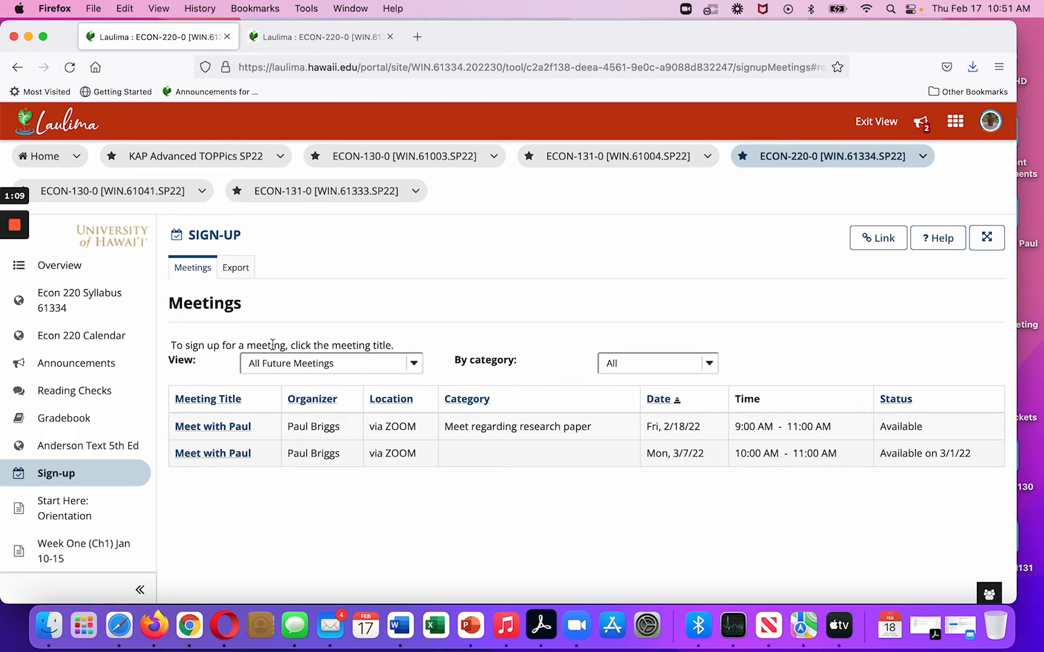
Step: Open the meeting dated February 18, 2022 and sign up for its 9:00 AM - 9:30 AM time slot
left_click(208, 427)
scroll(583, 399, "down", 3)
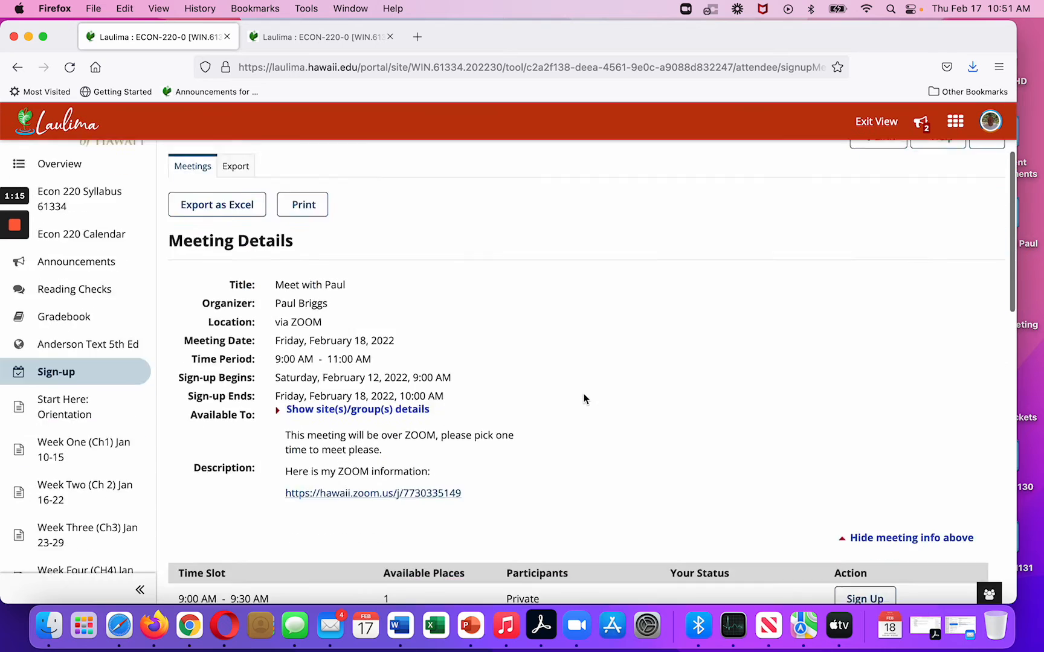
scroll(583, 399, "down", 6)
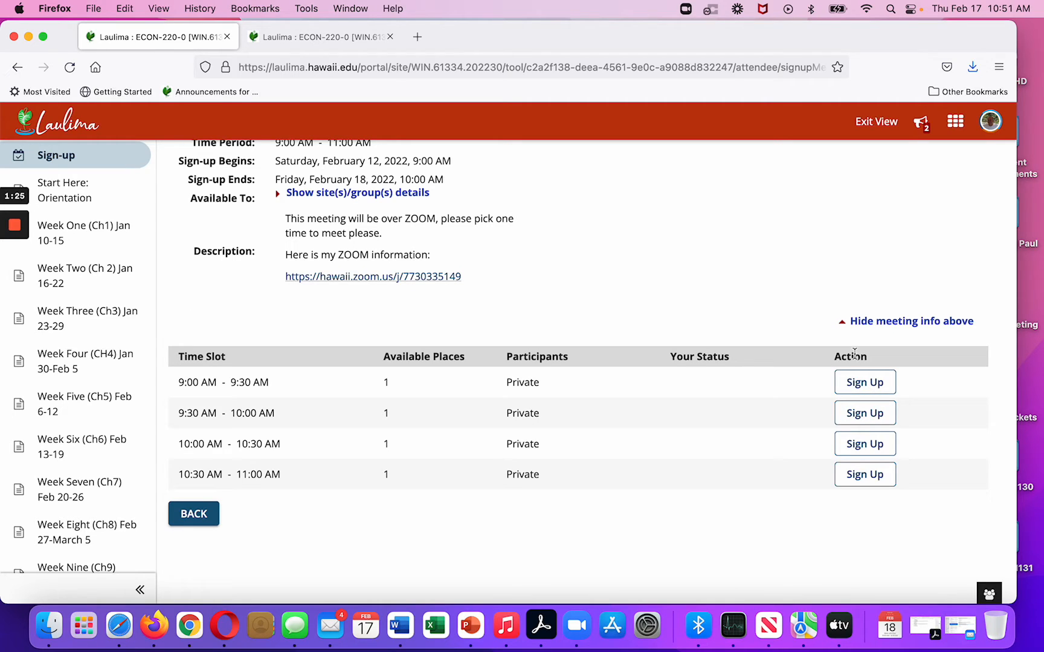
left_click(864, 384)
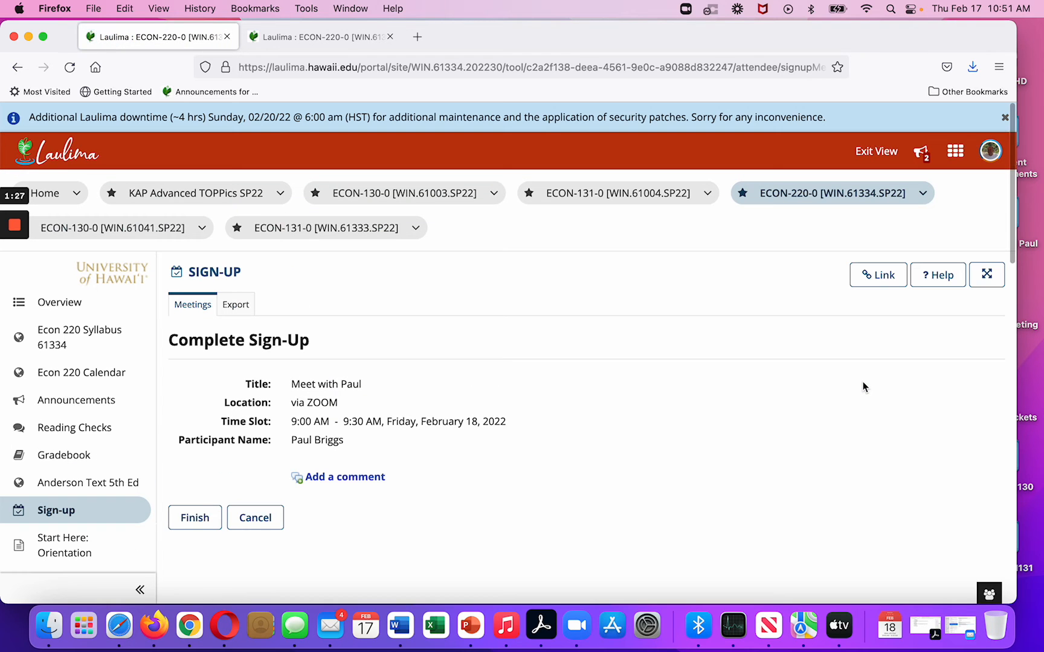
left_click(193, 519)
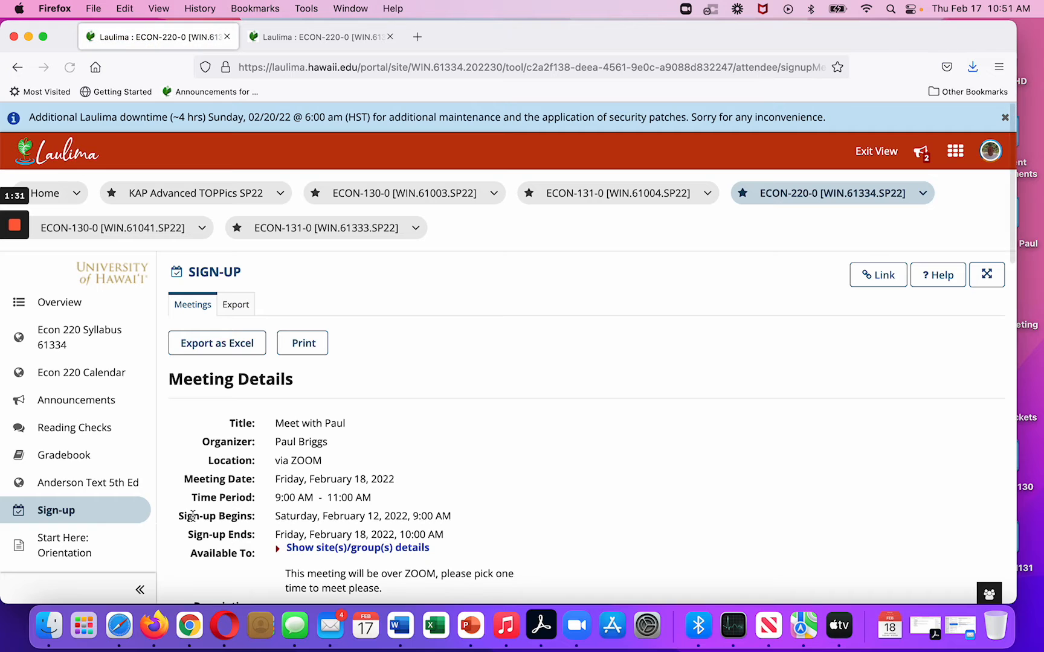
scroll(551, 450, "down", 5)
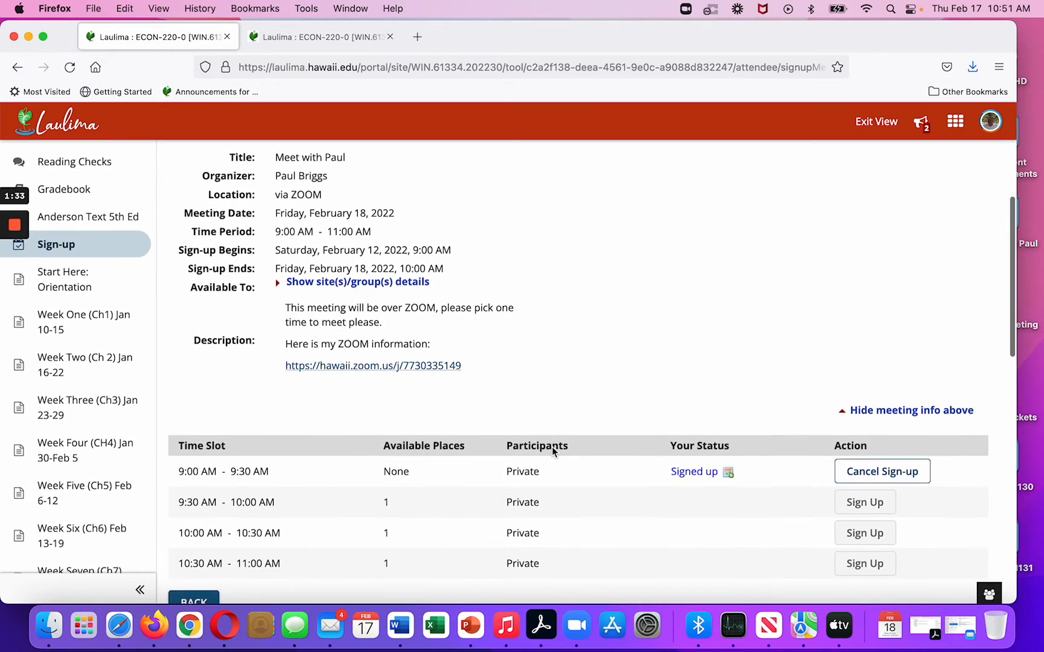
scroll(582, 354, "down", 1)
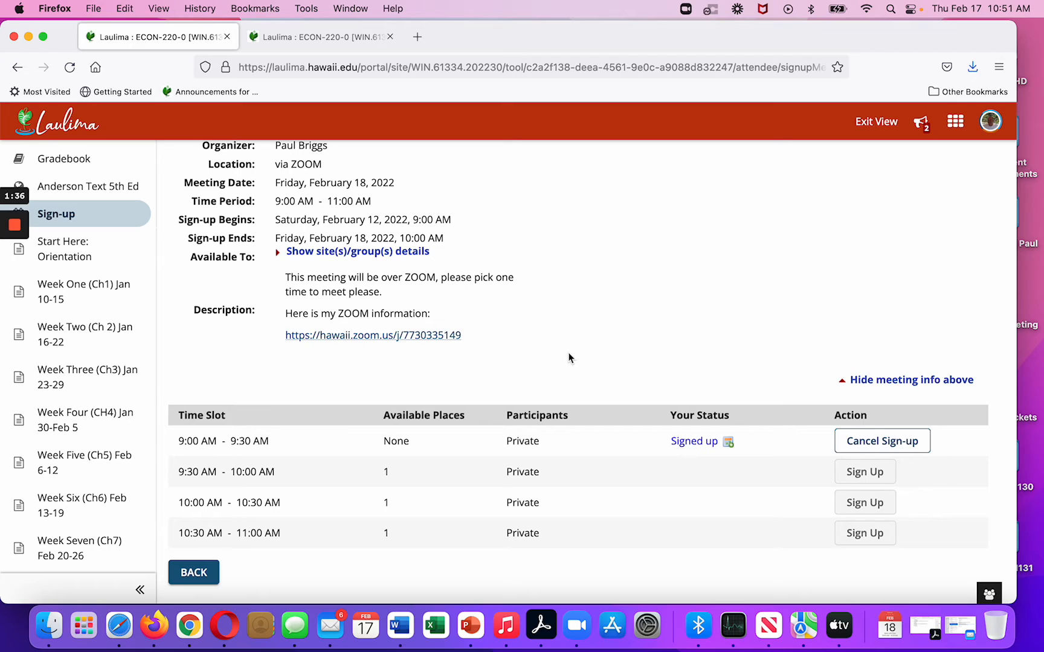
Step: Switch to Mail and read the two newest notification emails about the meeting sign-up
left_click(330, 628)
scroll(340, 208, "up", 2)
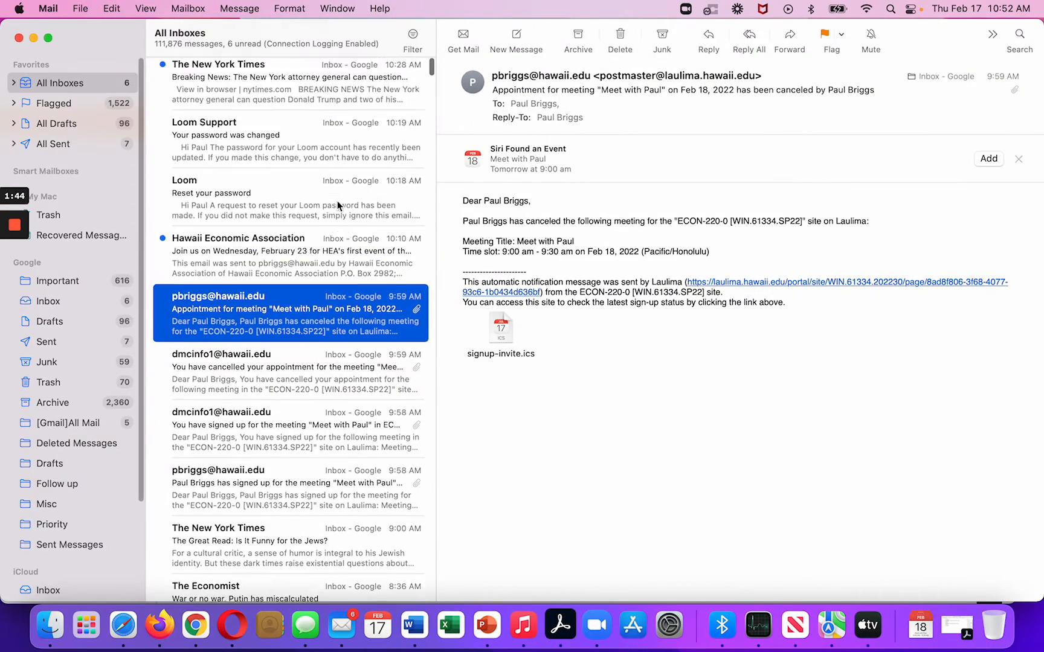
scroll(338, 206, "up", 5)
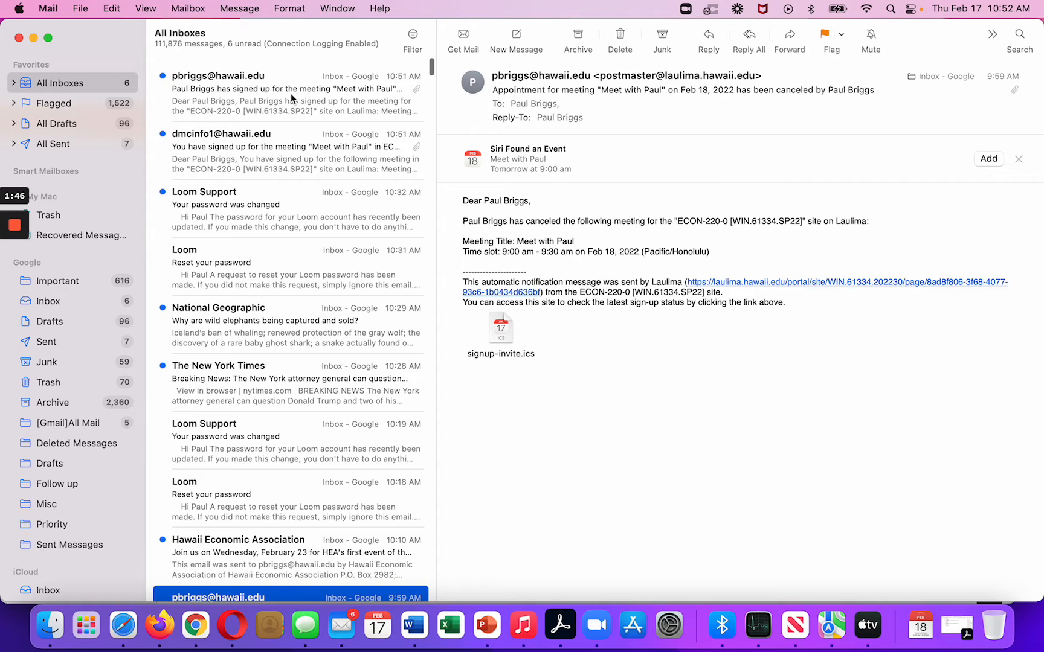
left_click(291, 96)
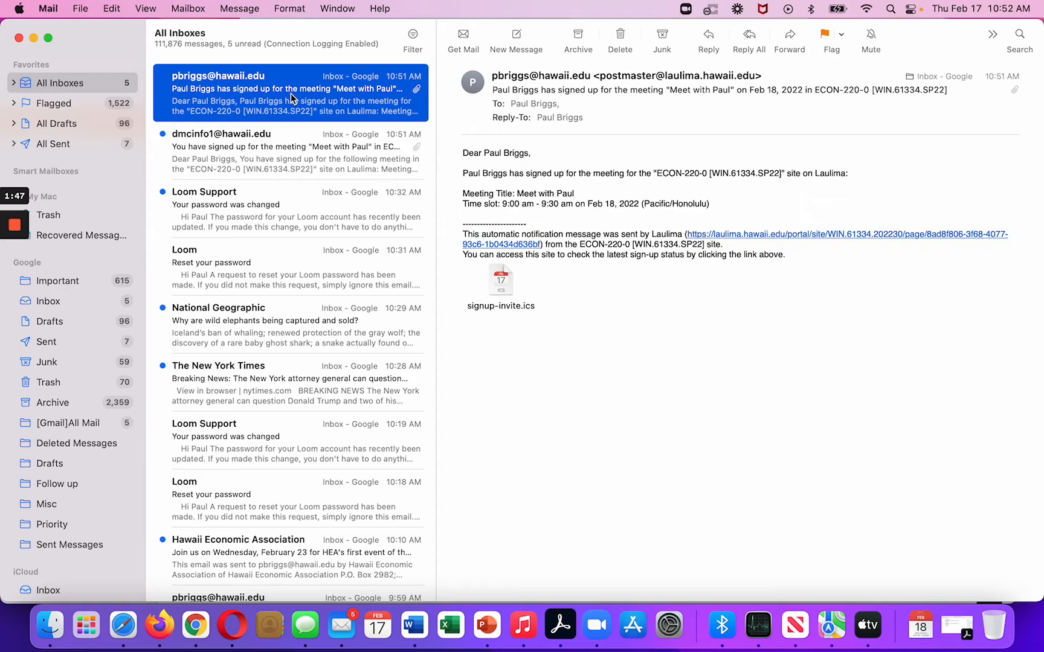
left_click(286, 153)
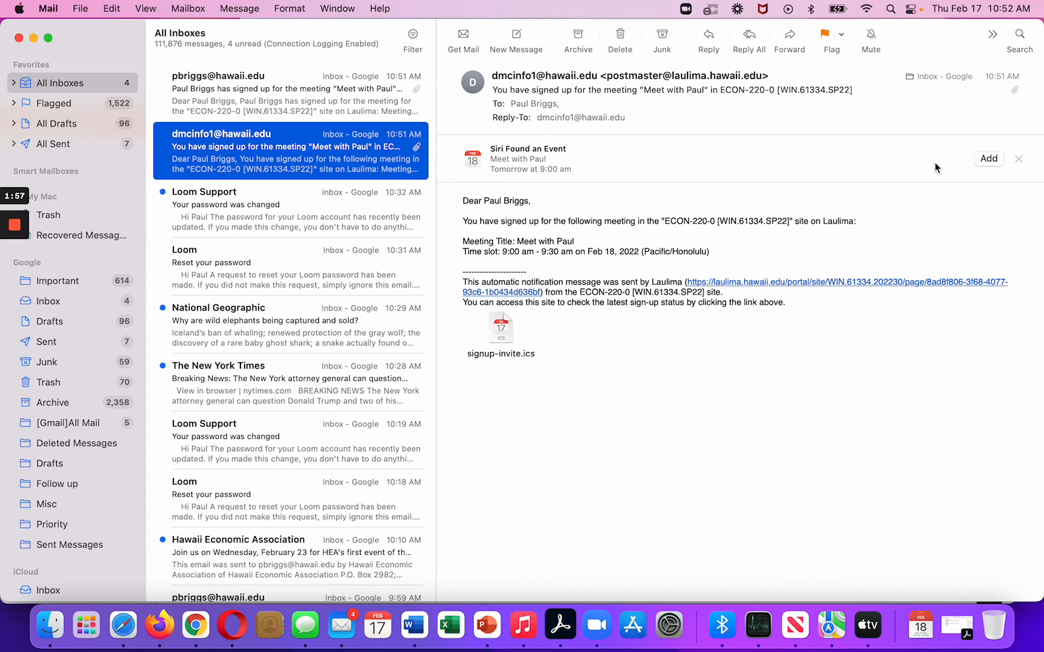
Step: Open the signup-invite.ics attachment, cancel adding the event to the calendar, and return to Firefox
left_click(574, 356)
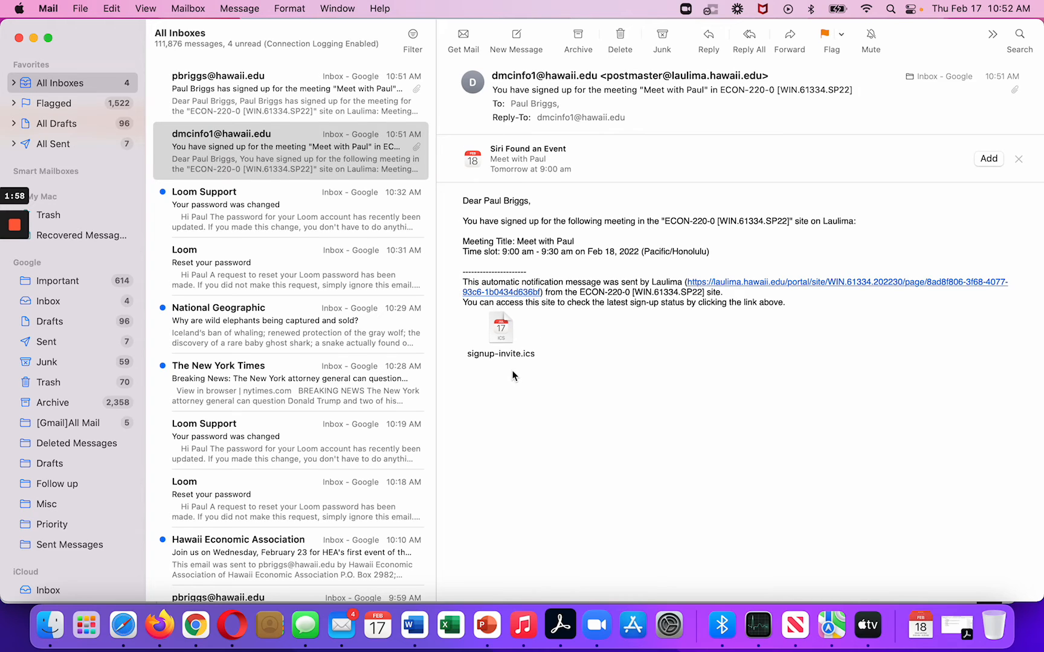
double_click(501, 335)
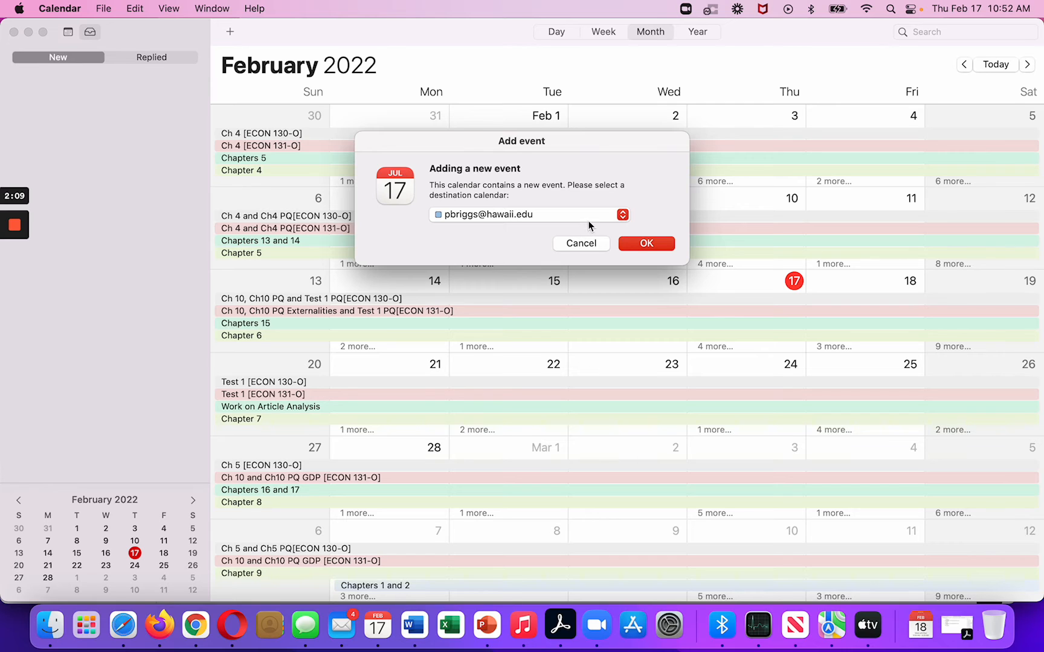
left_click(575, 244)
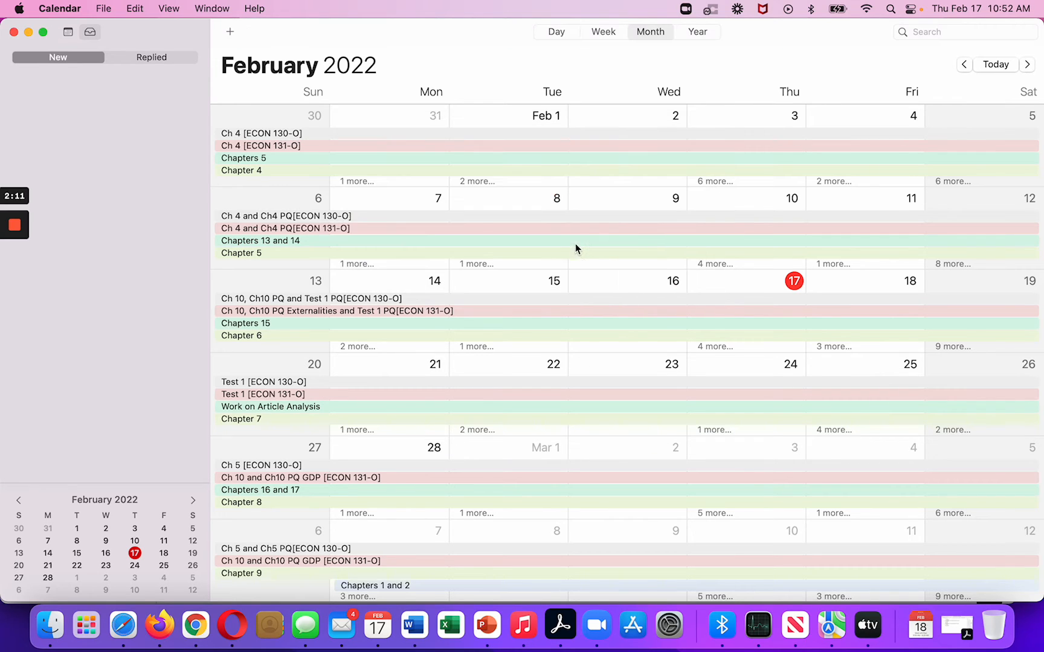
left_click(29, 33)
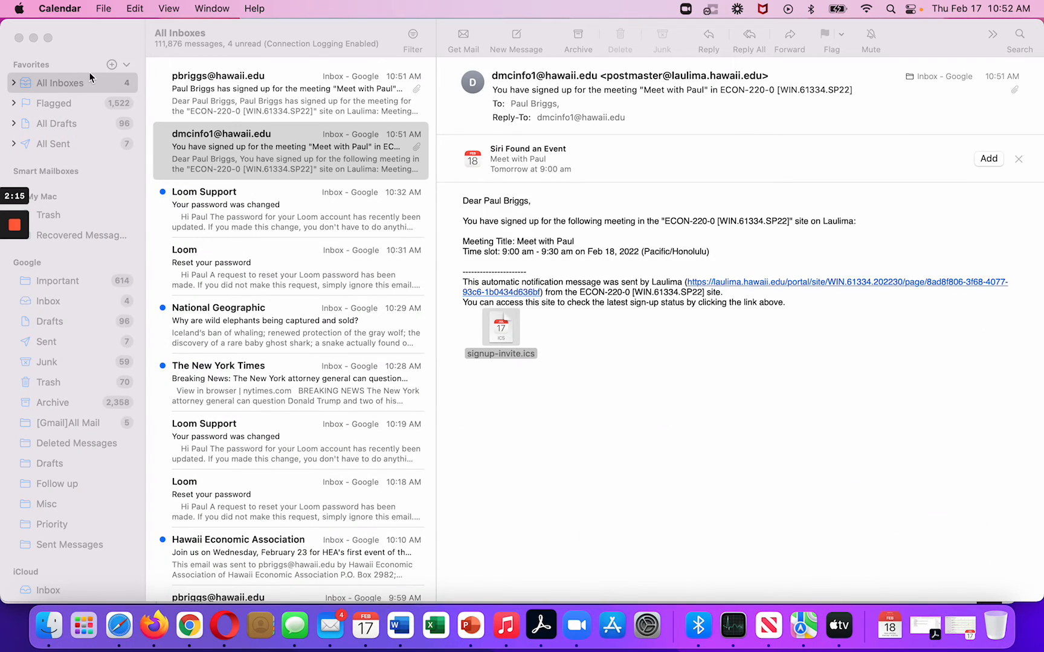
left_click(34, 37)
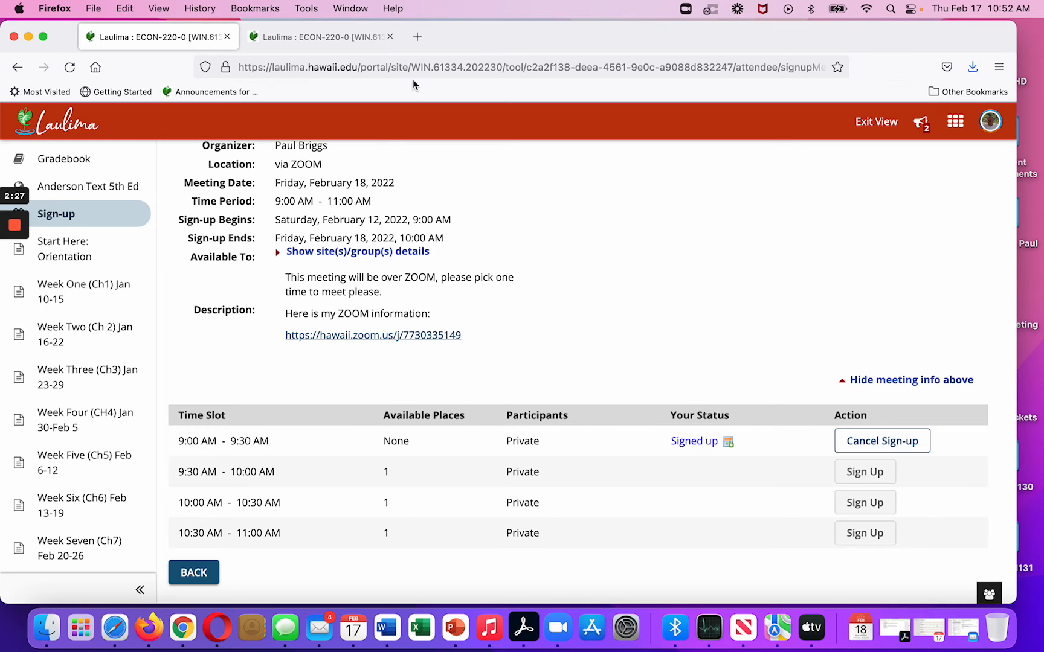
Step: Open the Econ 220 Calendar page and look over the February 2022 schedule
scroll(137, 251, "up", 2)
scroll(137, 251, "up", 5)
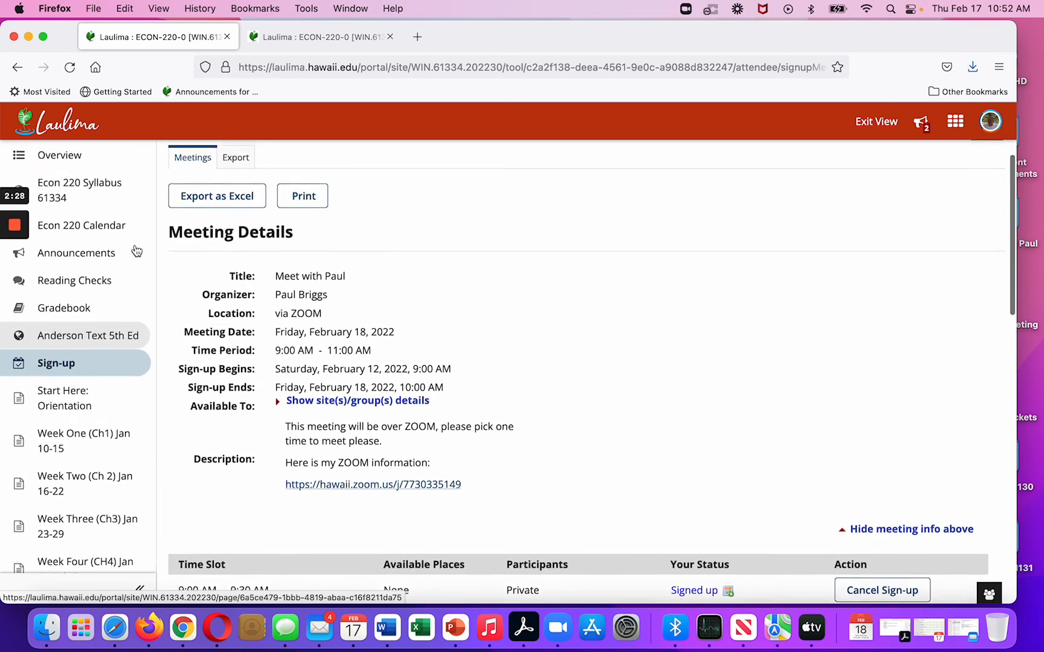
left_click(92, 290)
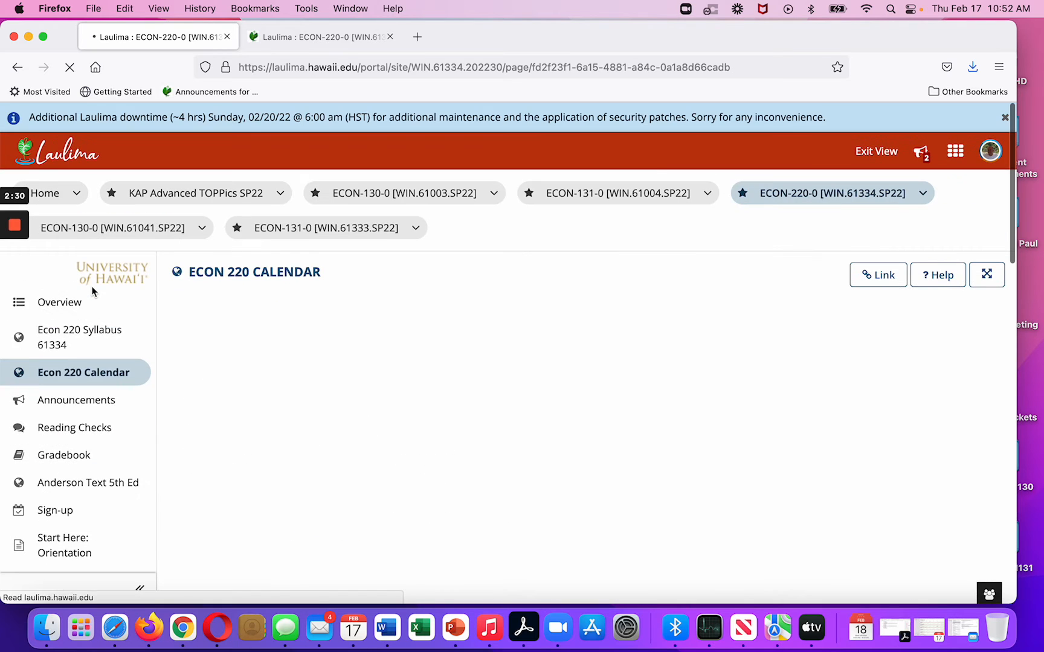
scroll(314, 357, "down", 5)
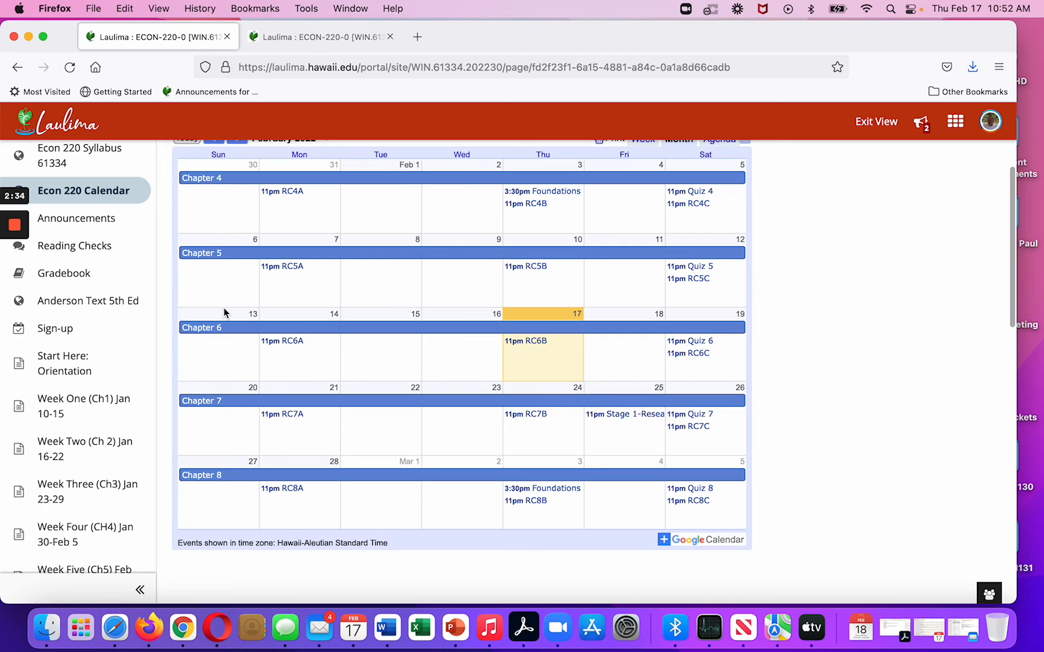
scroll(103, 302, "up", 2)
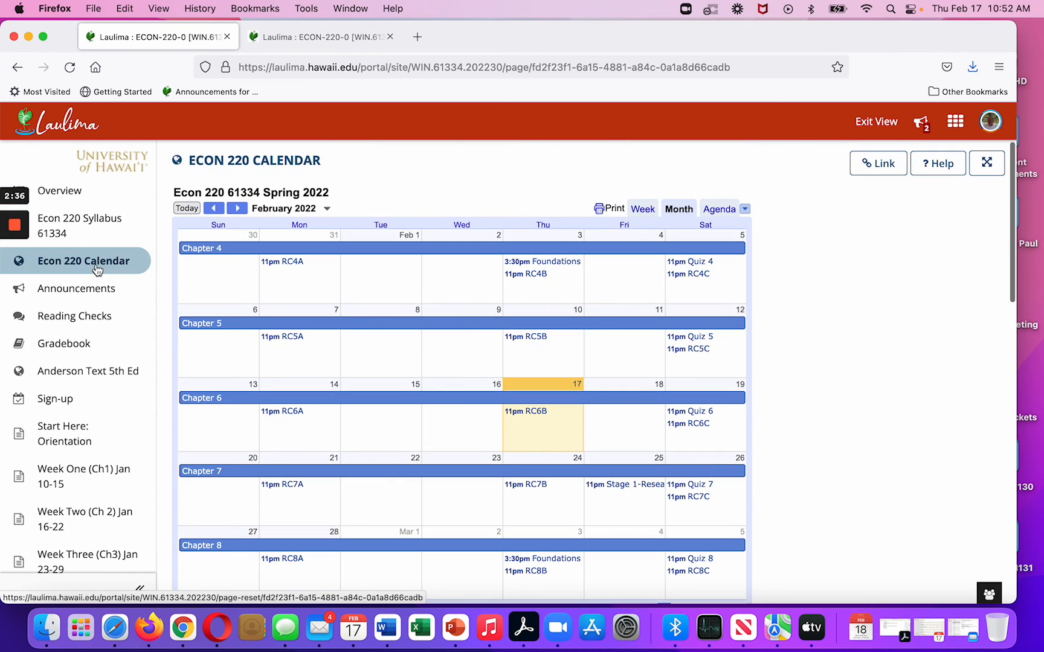
scroll(102, 299, "down", 4)
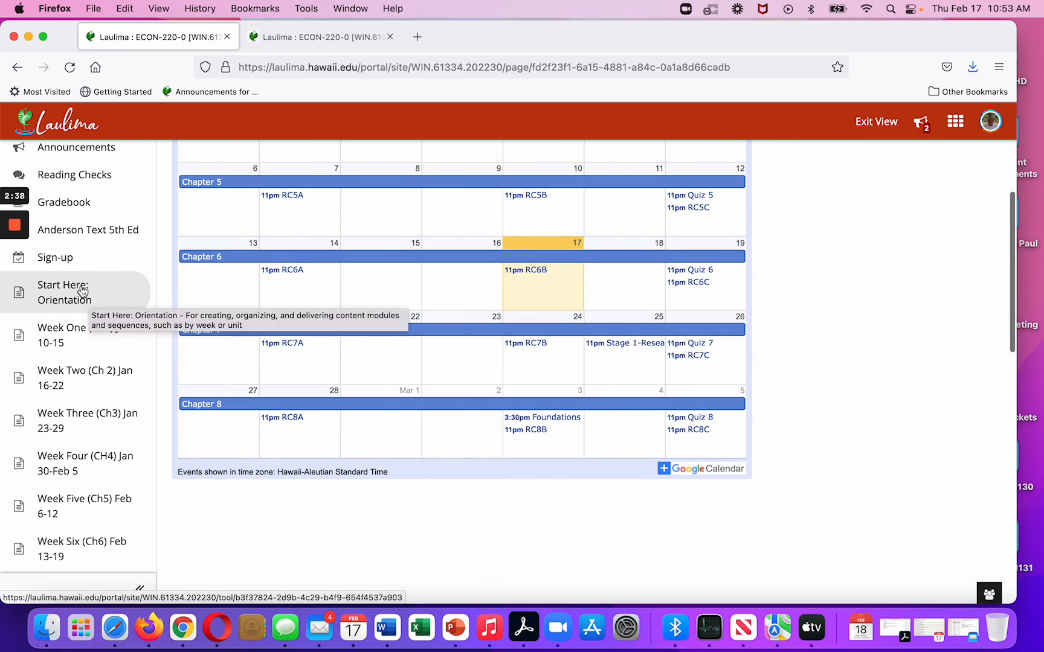
Step: Return to the meeting details on the Sign-up page and cancel the sign-up for the 9:00 AM - 9:30 AM slot
left_click(58, 257)
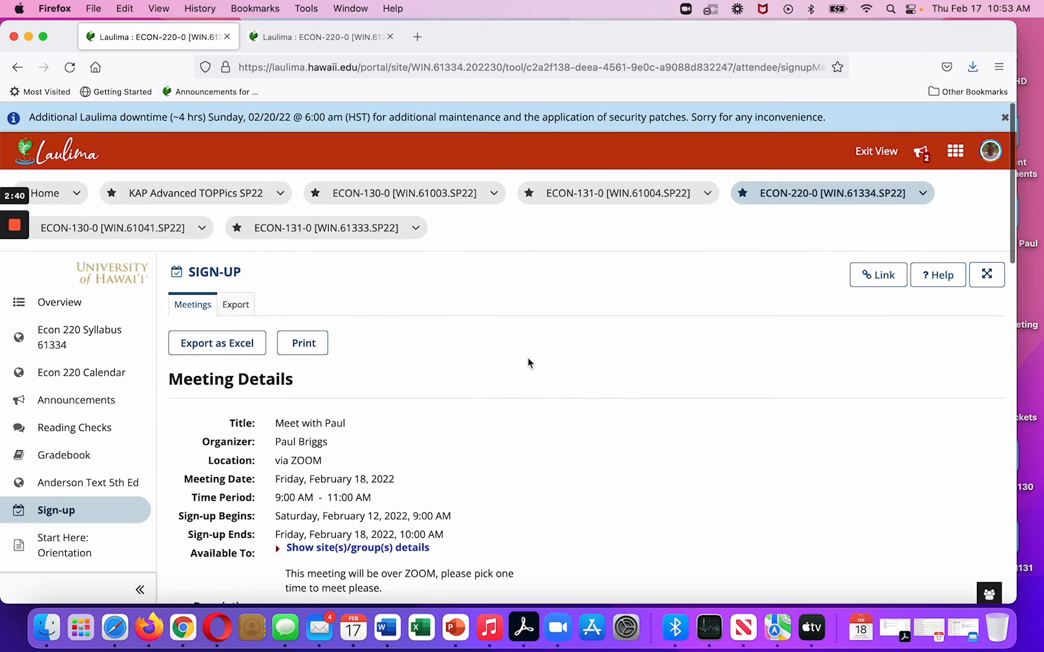
scroll(527, 360, "down", 5)
scroll(527, 361, "down", 1)
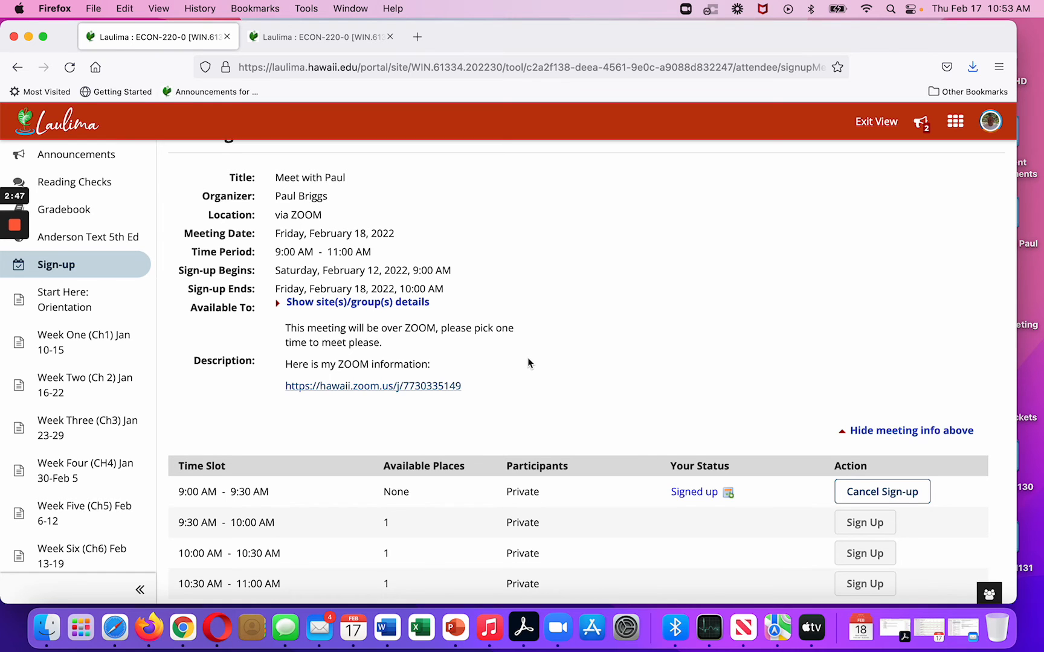
scroll(527, 363, "down", 1)
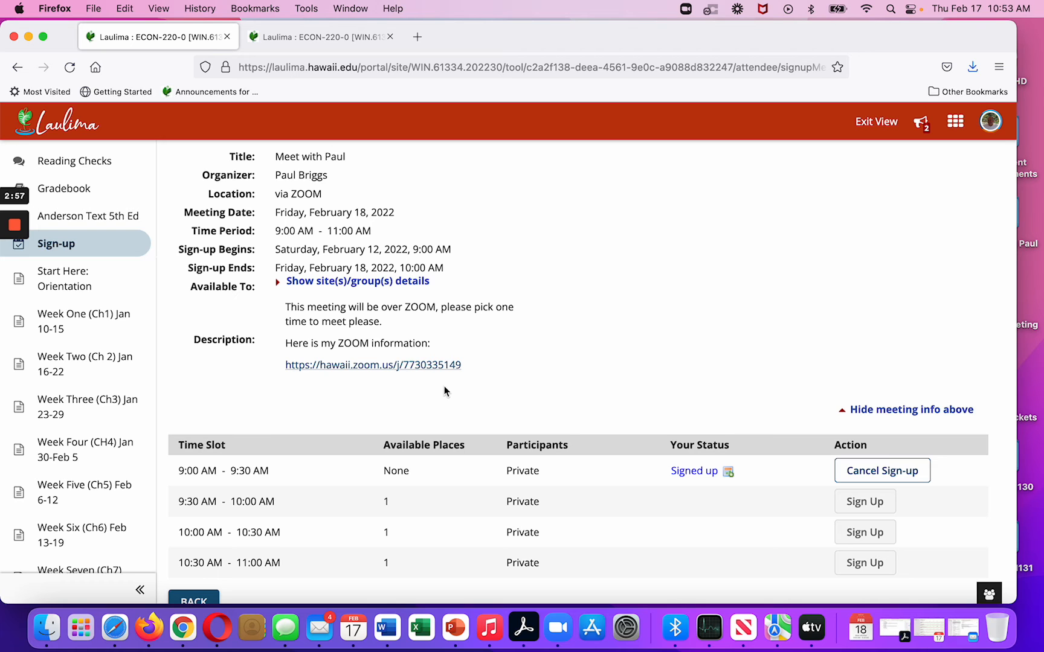
scroll(443, 391, "down", 5)
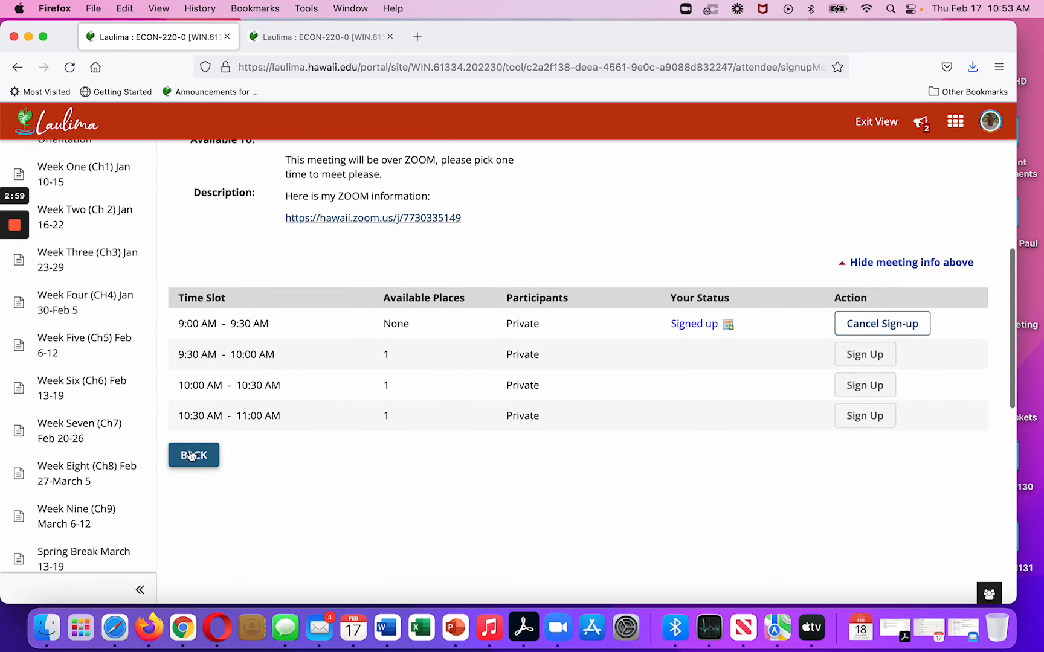
scroll(264, 505, "down", 3)
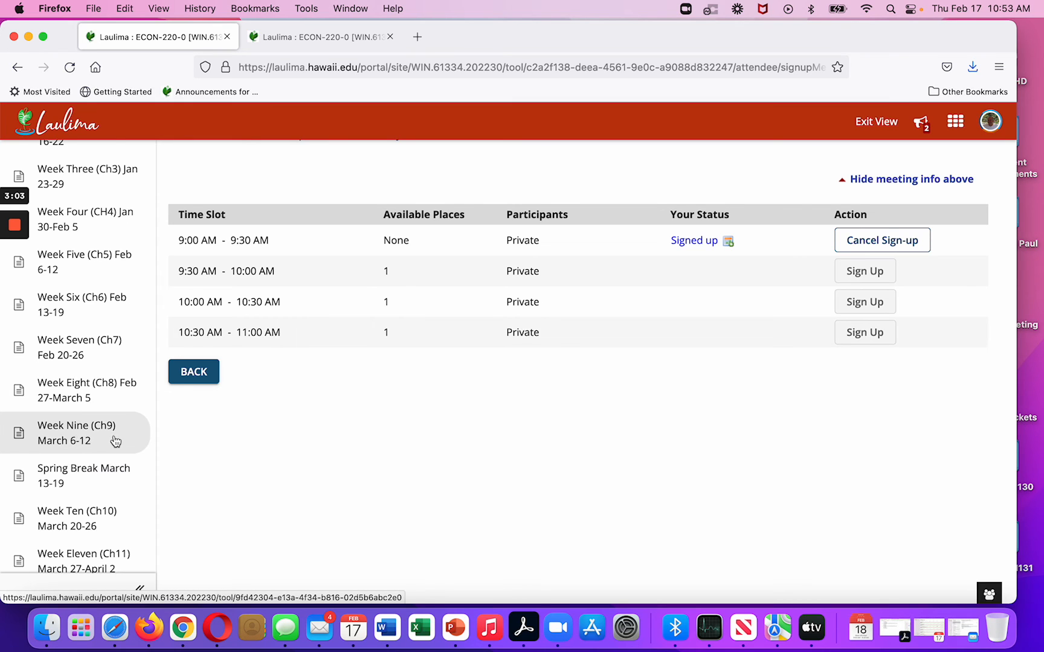
scroll(117, 445, "up", 4)
scroll(117, 445, "up", 2)
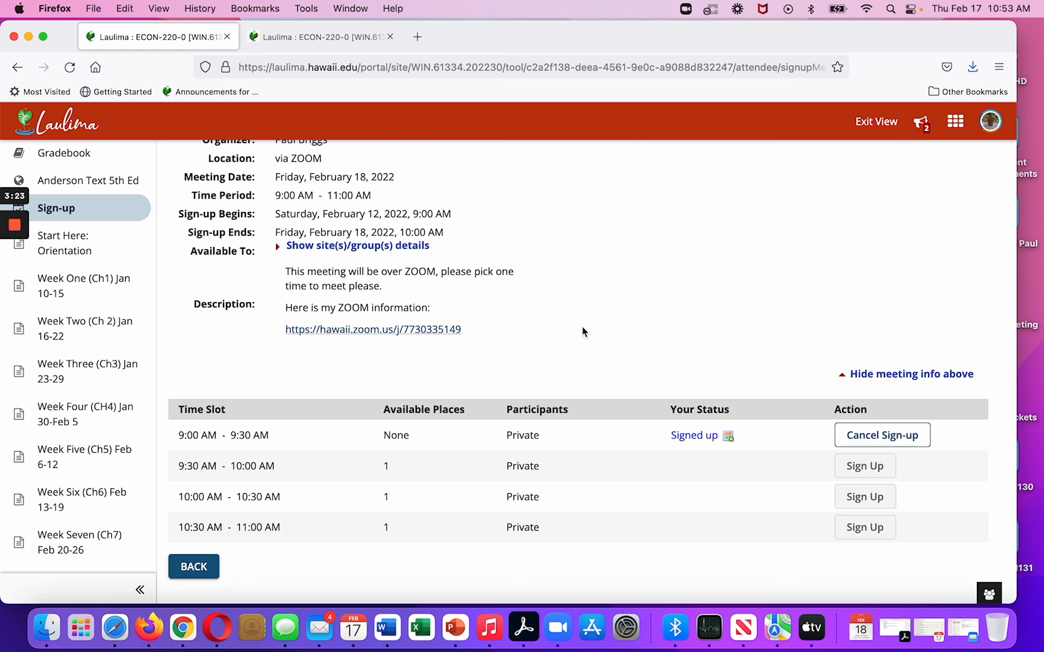
left_click(871, 437)
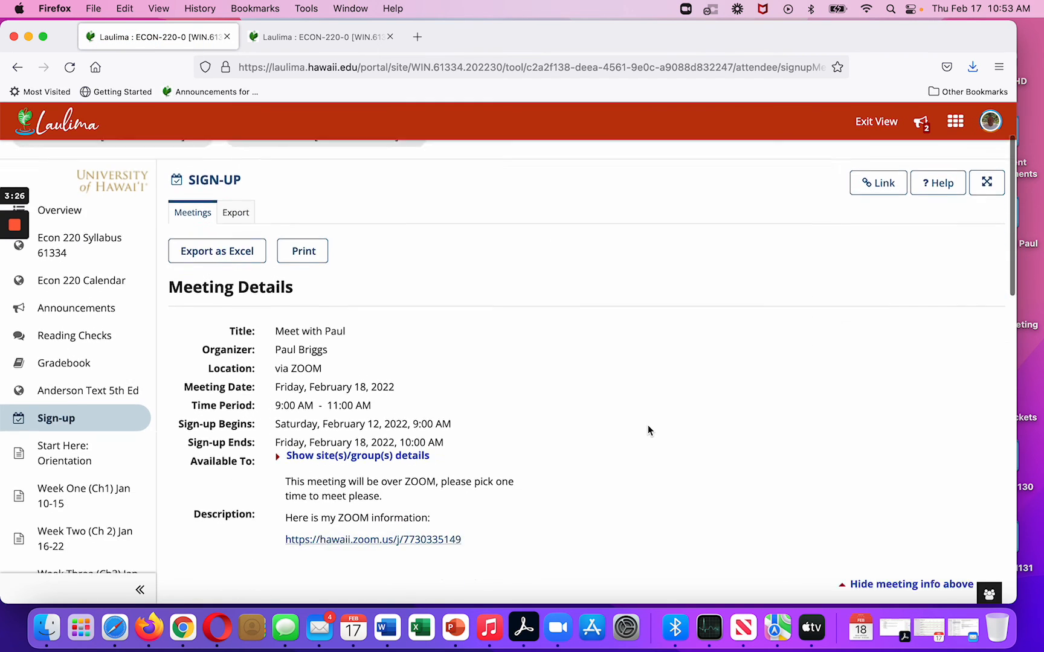
mouse_move(17, 229)
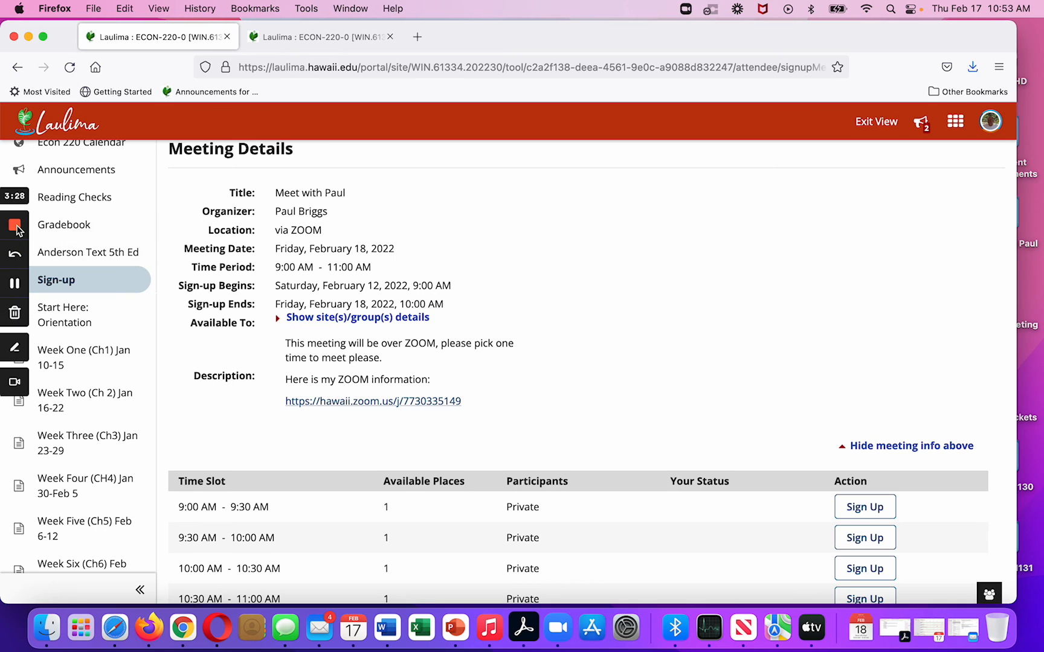